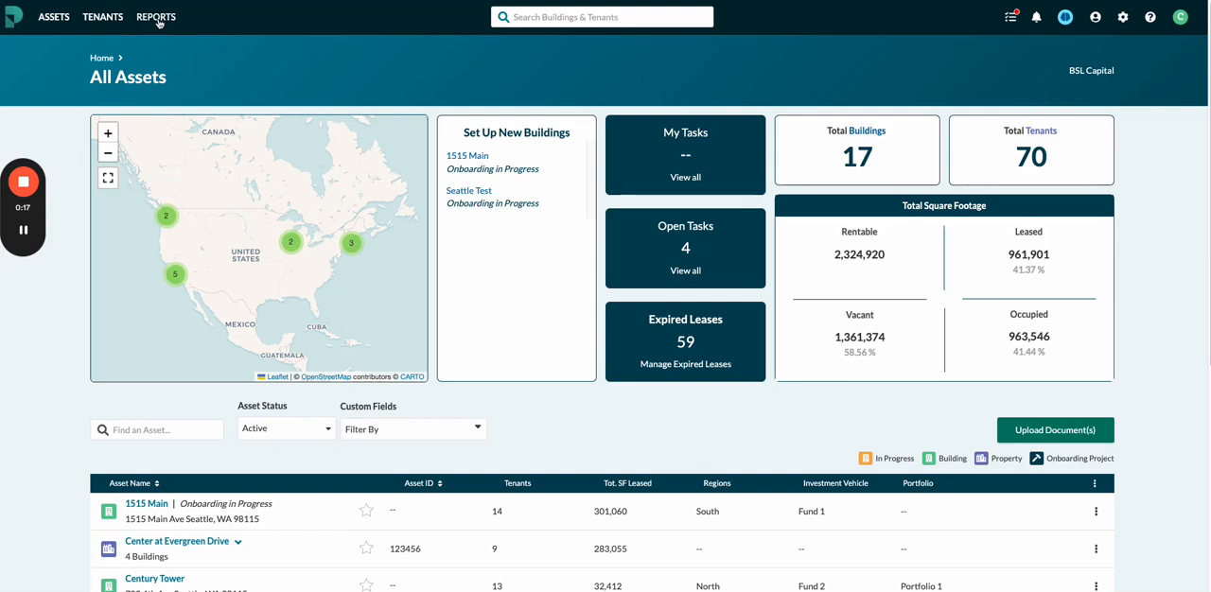
Start a new portfolio lease report from the CAM Report template and browse the assets available to include.
{"action": "left_click", "coordinate": [157, 18]}
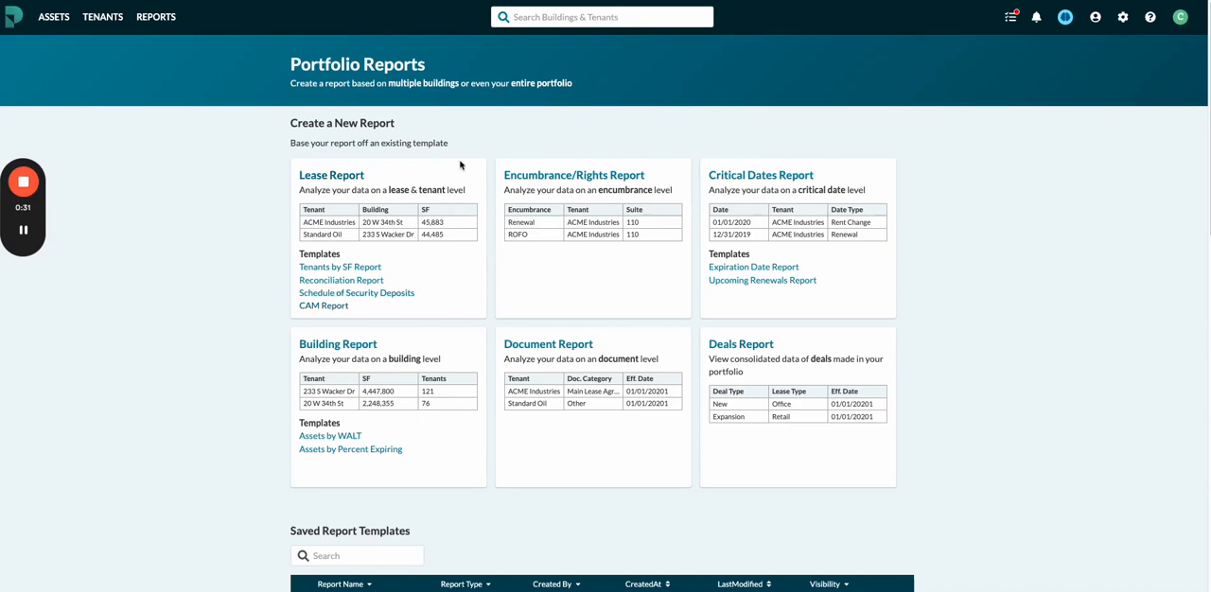
{"action": "left_click", "coordinate": [336, 306]}
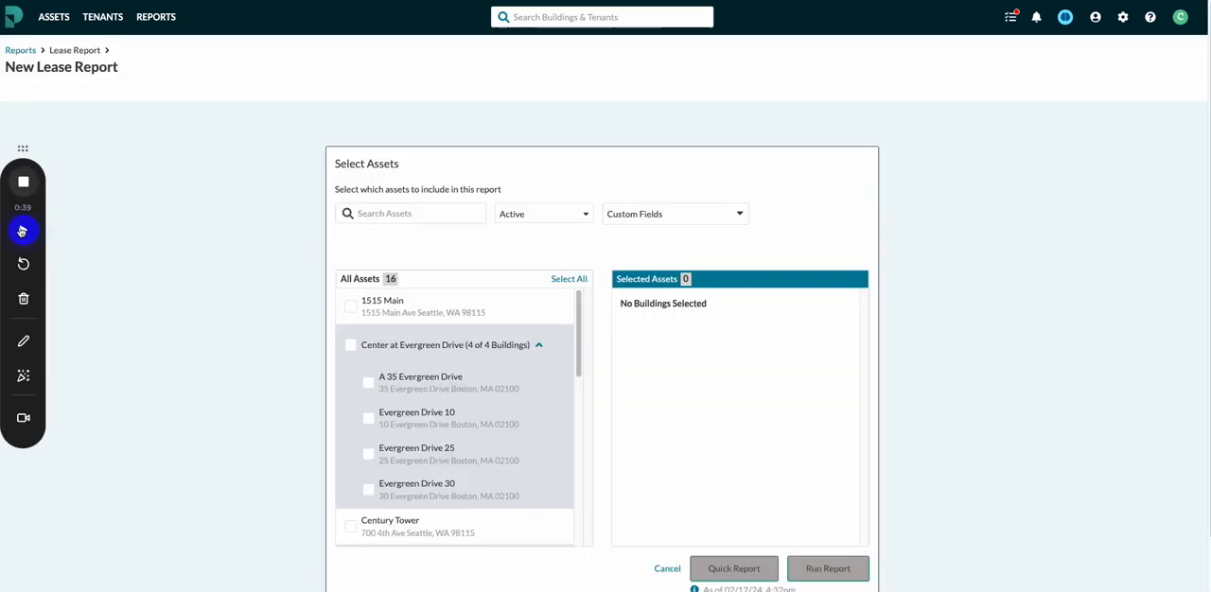
{"action": "scroll", "coordinate": [423, 304], "scroll_direction": "down", "scroll_amount": 1}
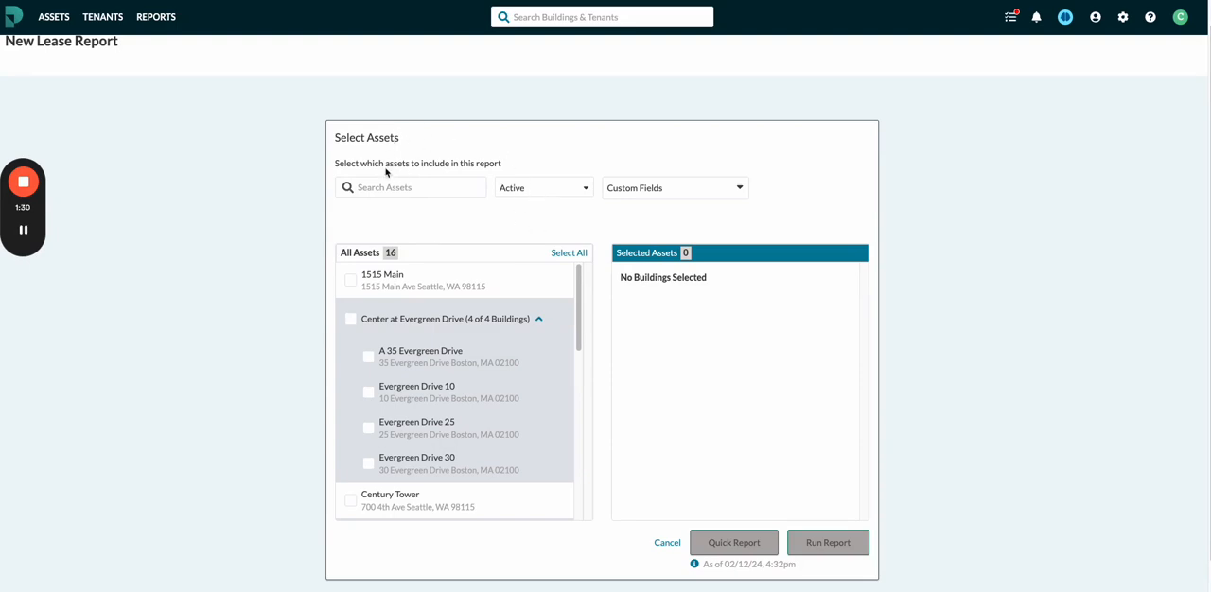
{"action": "left_click", "coordinate": [580, 339]}
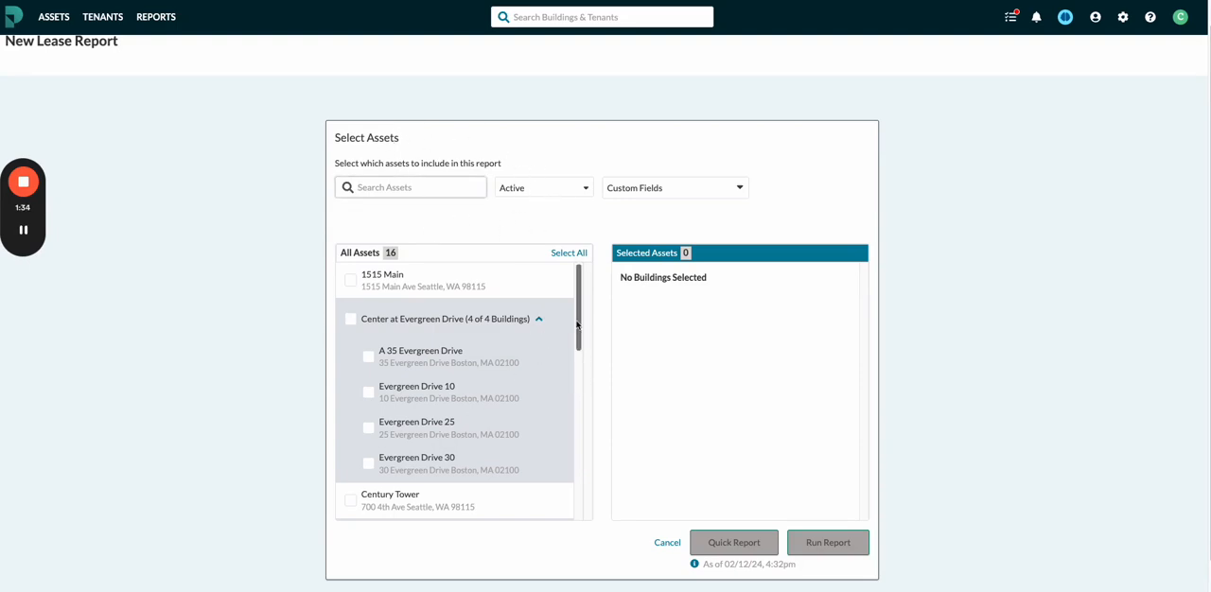
{"action": "left_click_drag", "start_coordinate": [581, 345], "coordinate": [584, 310]}
Select 1515 Main, Century Tower, Evergreen Drive 30 and Evergreen Drive 25 individually for the report.
{"action": "left_click", "coordinate": [360, 281]}
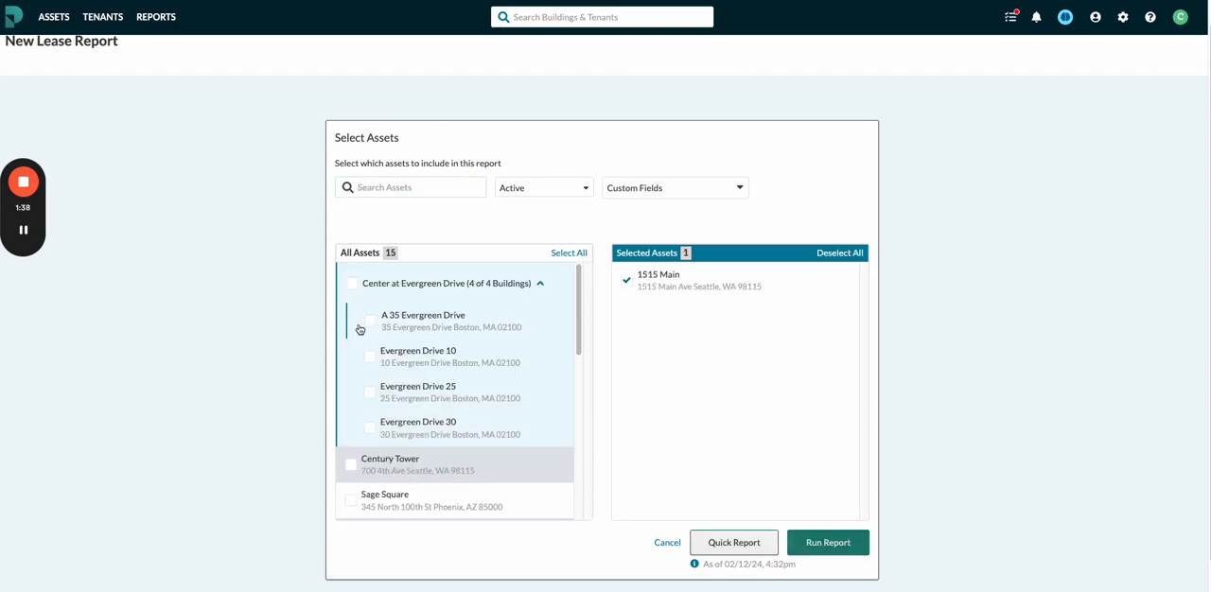
{"action": "scroll", "coordinate": [374, 416], "scroll_direction": "down", "scroll_amount": 2}
{"action": "left_click", "coordinate": [353, 368]}
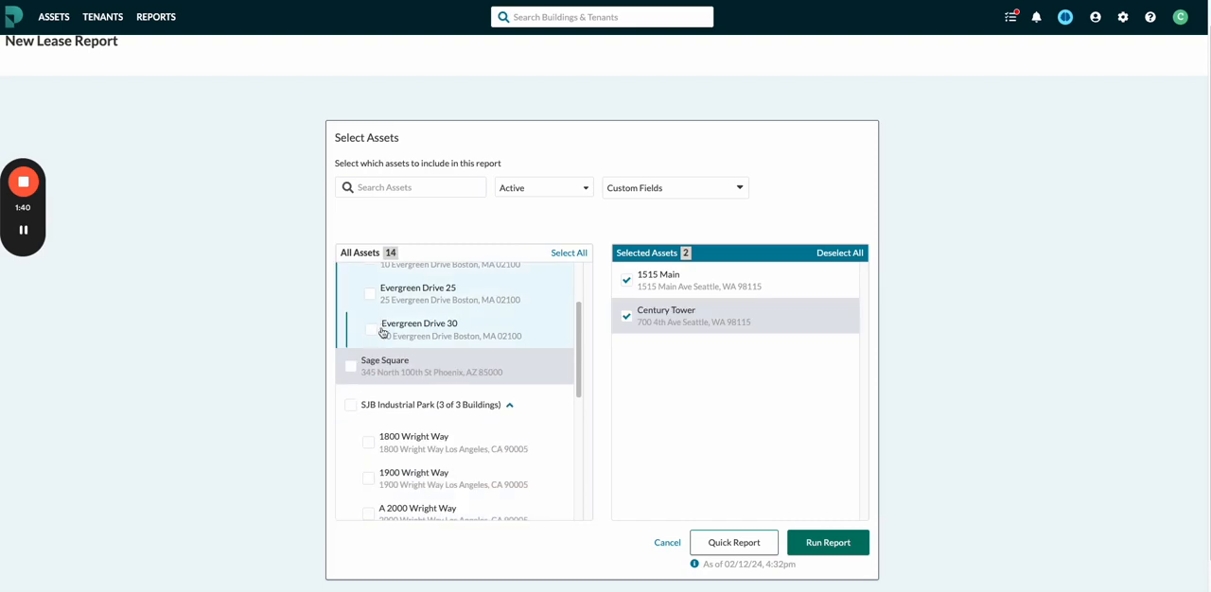
{"action": "left_click", "coordinate": [370, 331]}
{"action": "left_click", "coordinate": [370, 296]}
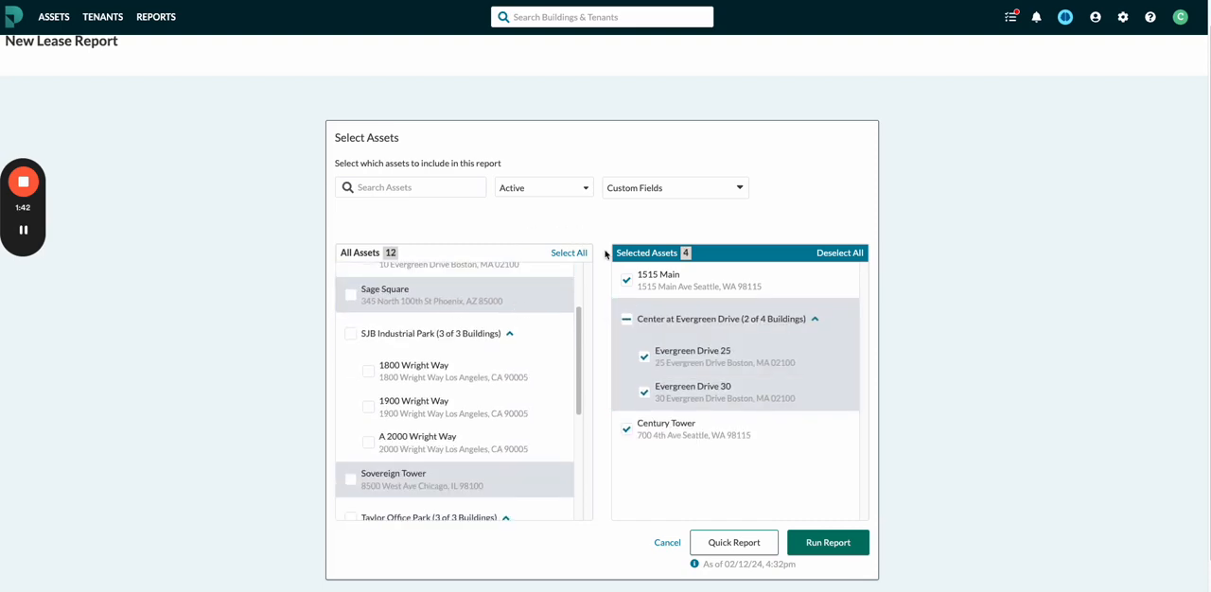
Include all assets in the new lease report and run it.
{"action": "left_click", "coordinate": [571, 252]}
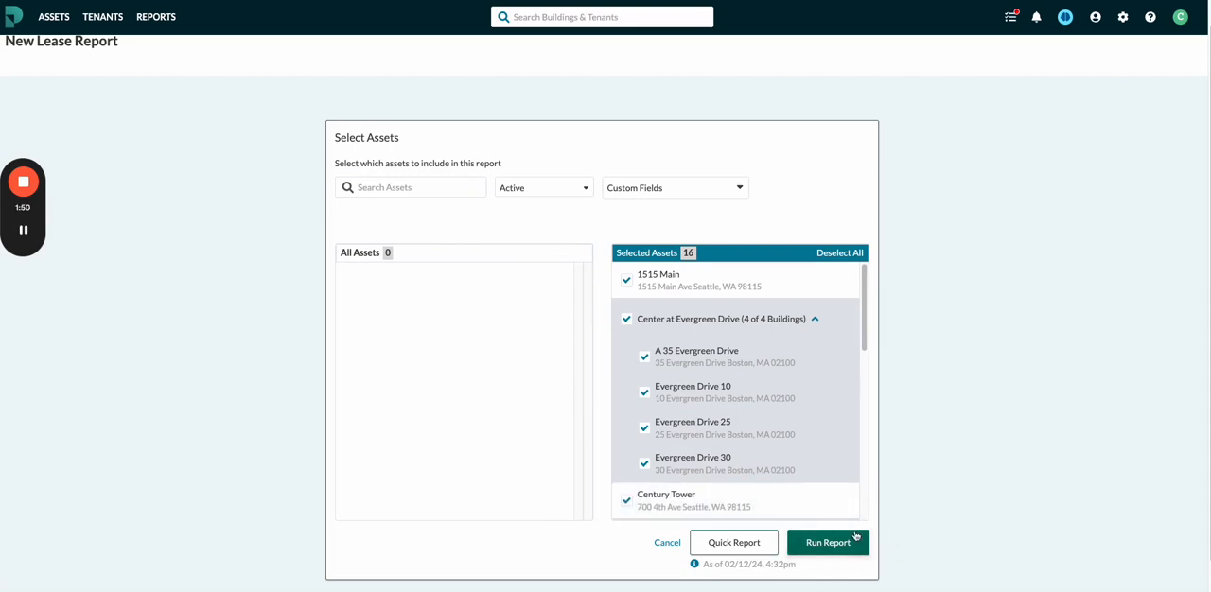
{"action": "left_click", "coordinate": [820, 543]}
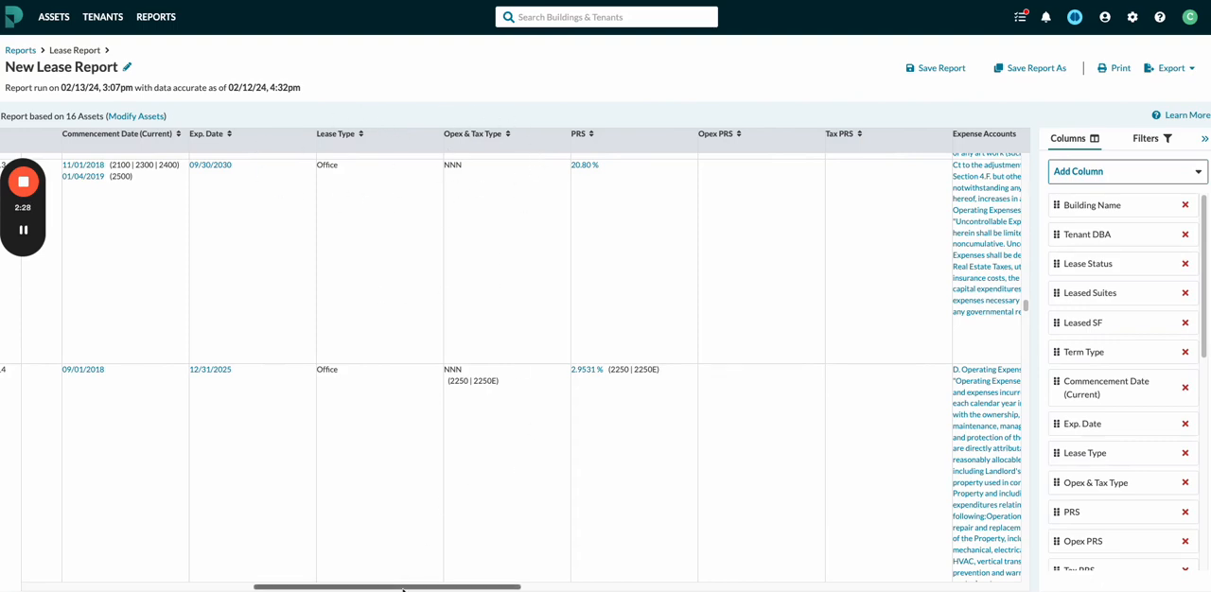
Examine the report's CAM columns, from Opex & Tax Type and PRS through the base year, fixed expense and BSAC columns.
{"action": "scroll", "coordinate": [407, 589], "scroll_direction": "right", "scroll_amount": 5}
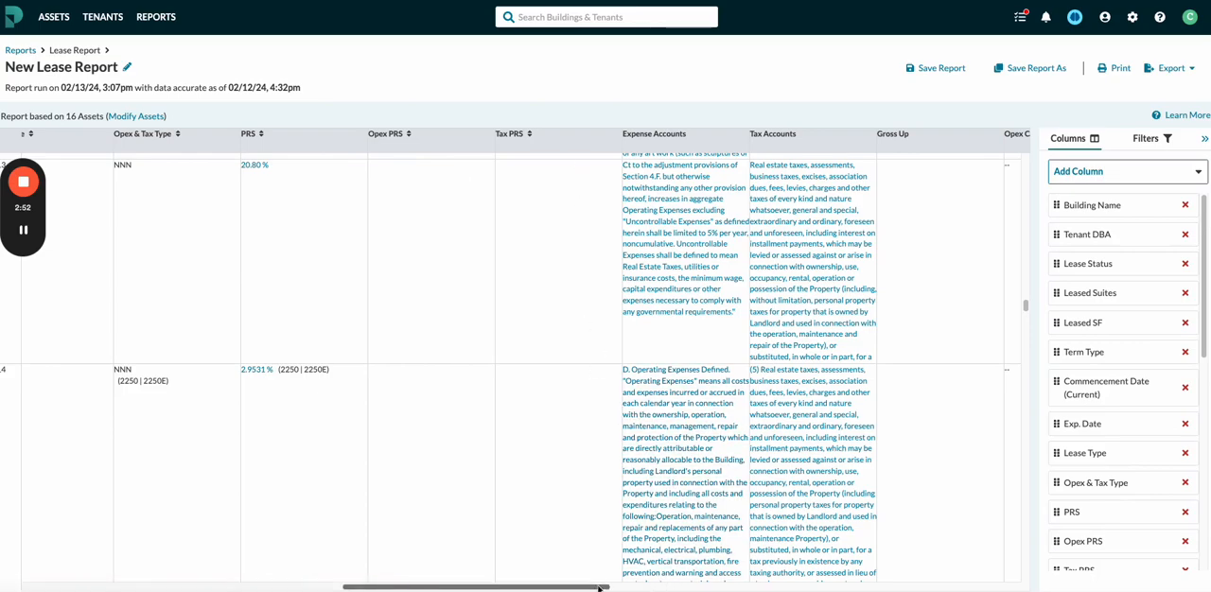
{"action": "left_click_drag", "start_coordinate": [598, 587], "coordinate": [729, 588]}
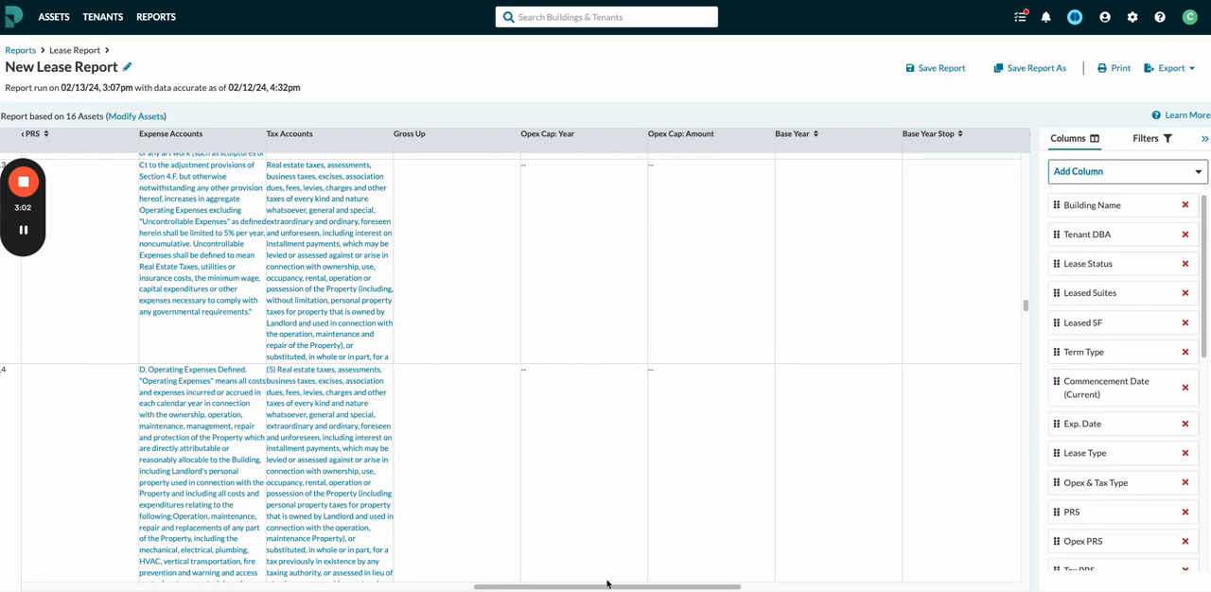
{"action": "left_click_drag", "start_coordinate": [610, 586], "coordinate": [792, 586]}
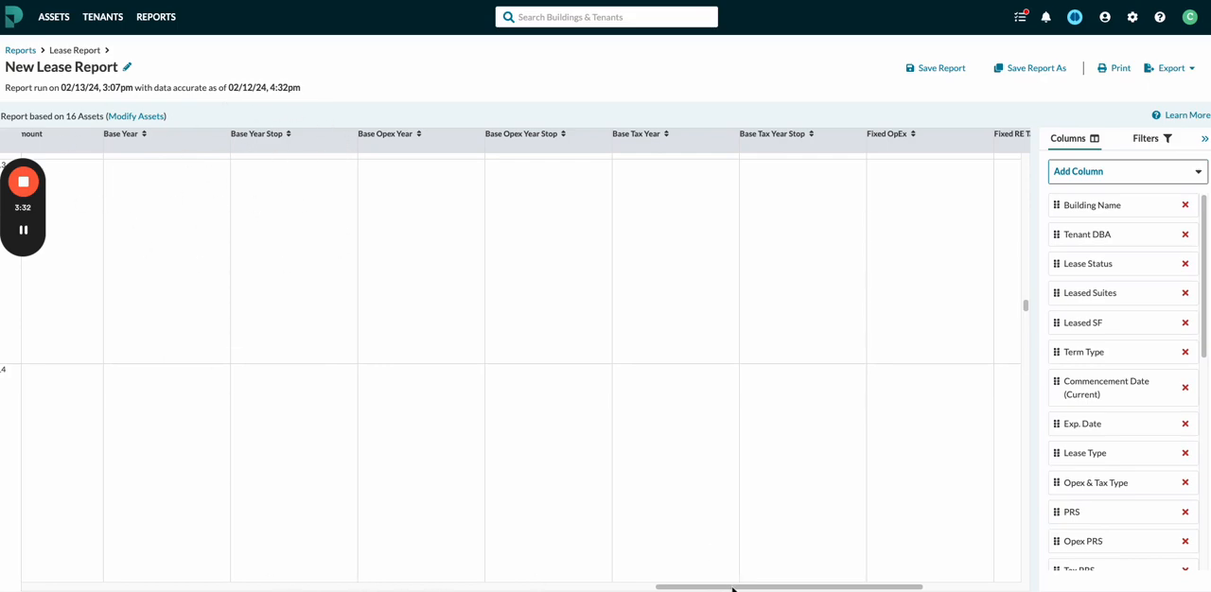
{"action": "left_click_drag", "start_coordinate": [733, 589], "coordinate": [805, 589]}
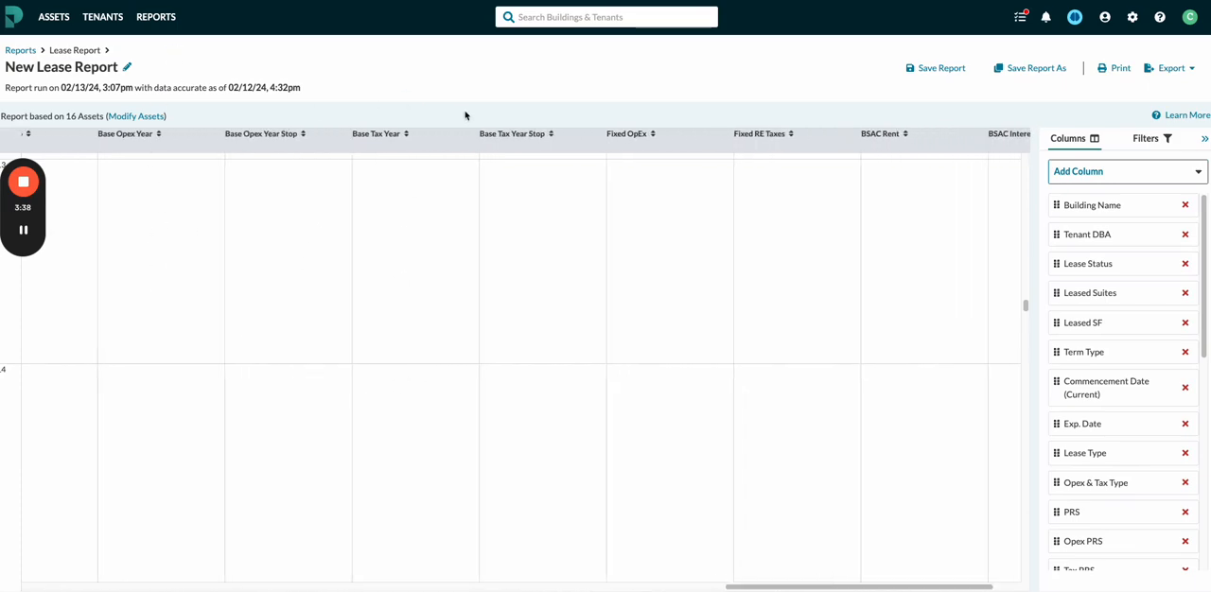
{"action": "left_click_drag", "start_coordinate": [895, 587], "coordinate": [961, 587]}
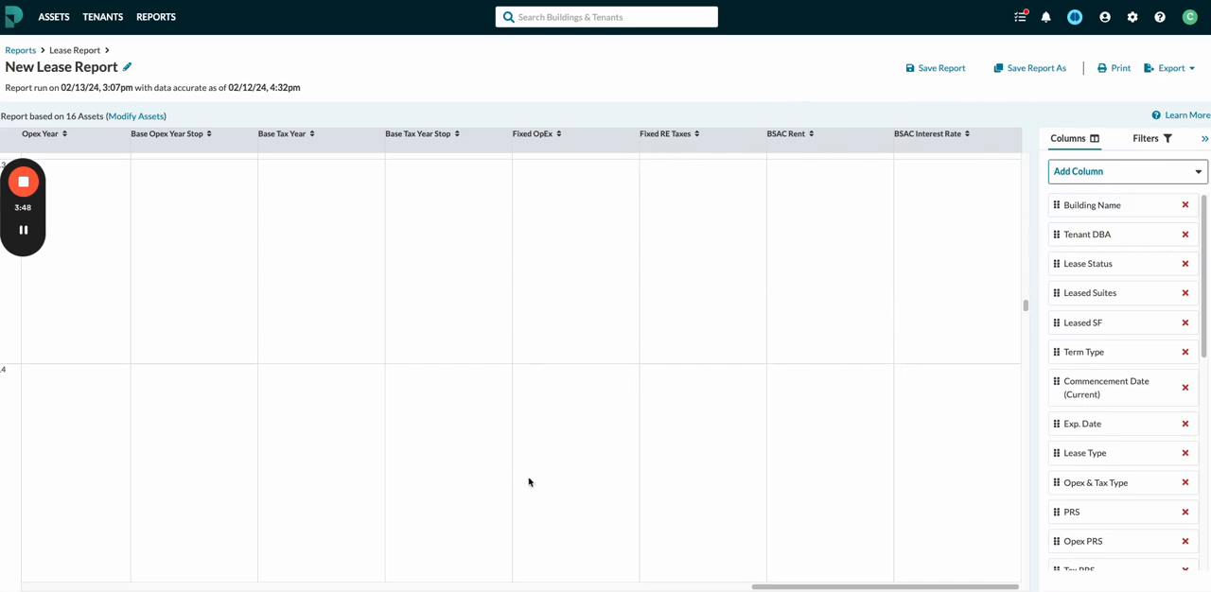
{"action": "scroll", "coordinate": [19, 267], "scroll_direction": "left", "scroll_amount": 15}
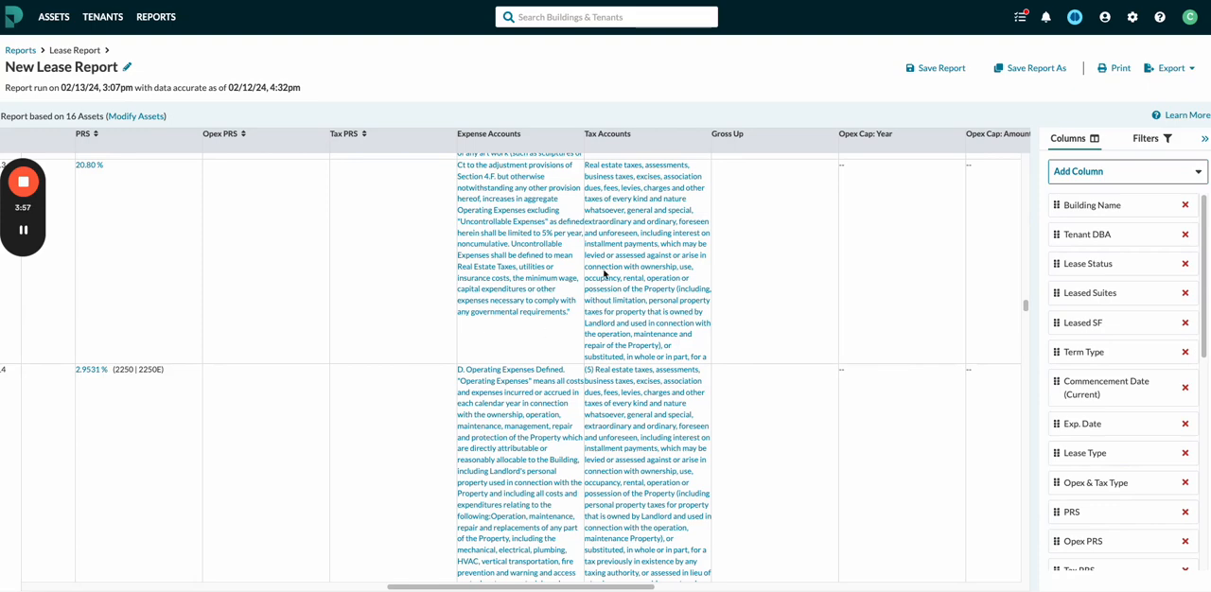
{"action": "left_click", "coordinate": [638, 281]}
Remove the Base Tax Year Stop column and re-add it between BSAC Rent and BSAC Interest Rate.
{"action": "left_click_drag", "start_coordinate": [1205, 349], "coordinate": [1206, 561]}
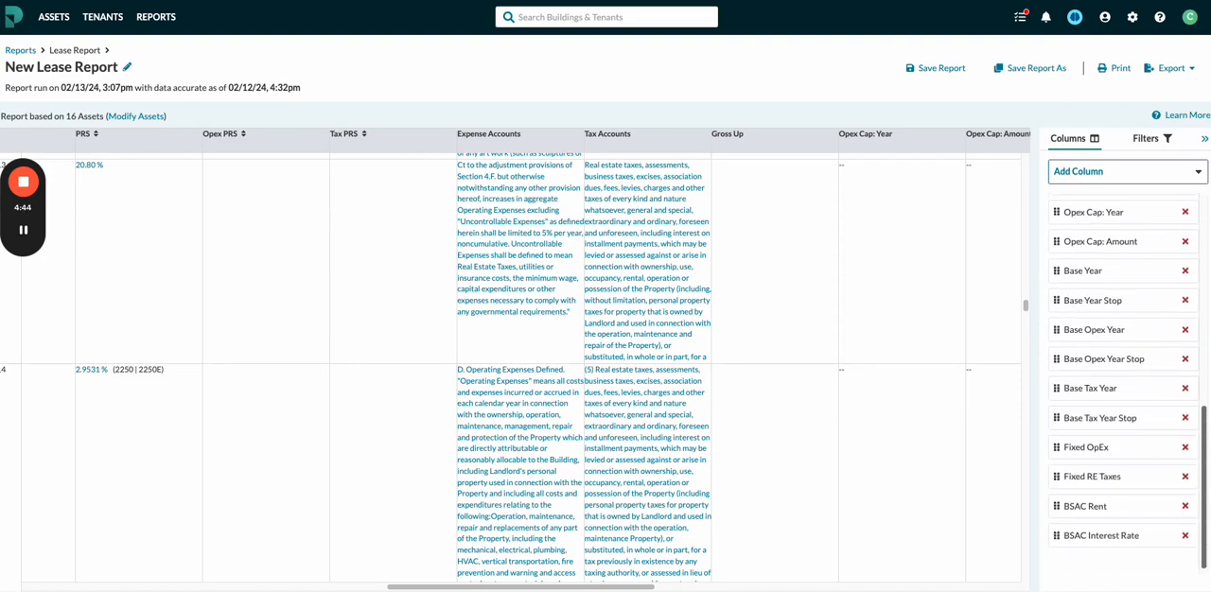
{"action": "left_click", "coordinate": [1185, 421]}
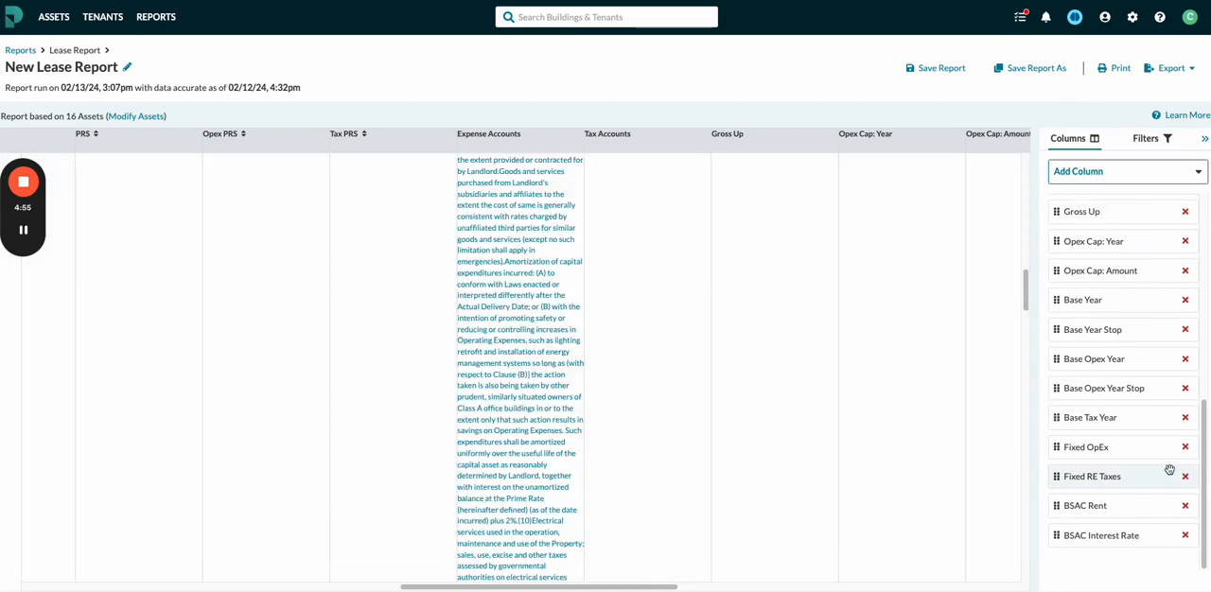
{"action": "left_click", "coordinate": [1197, 175]}
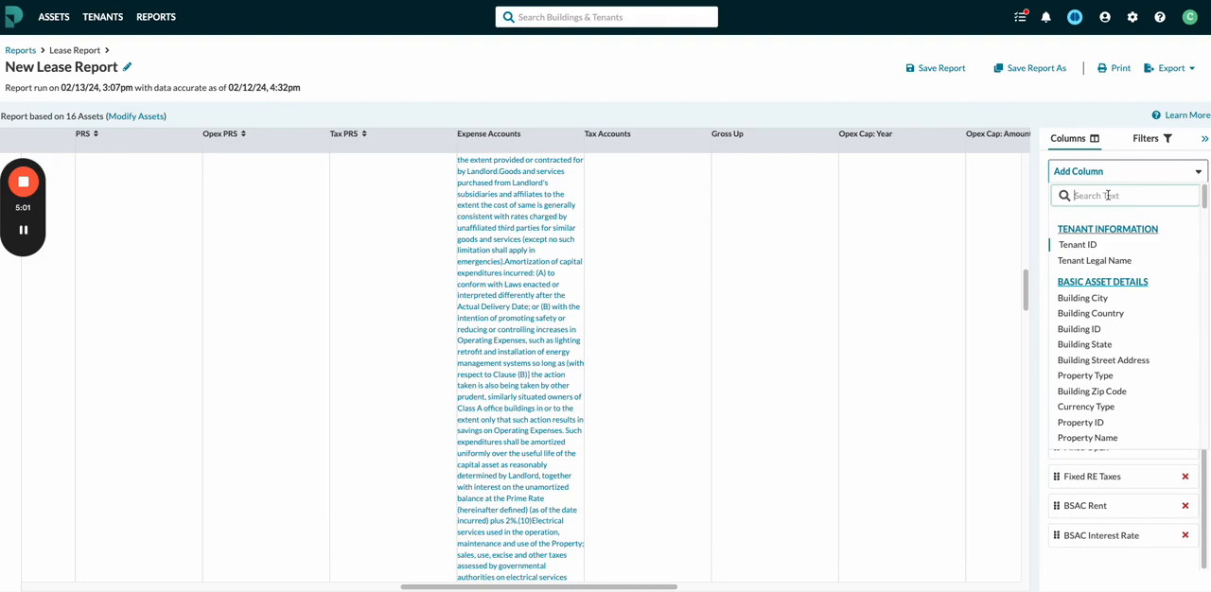
{"action": "scroll", "coordinate": [1152, 375], "scroll_direction": "down", "scroll_amount": 10}
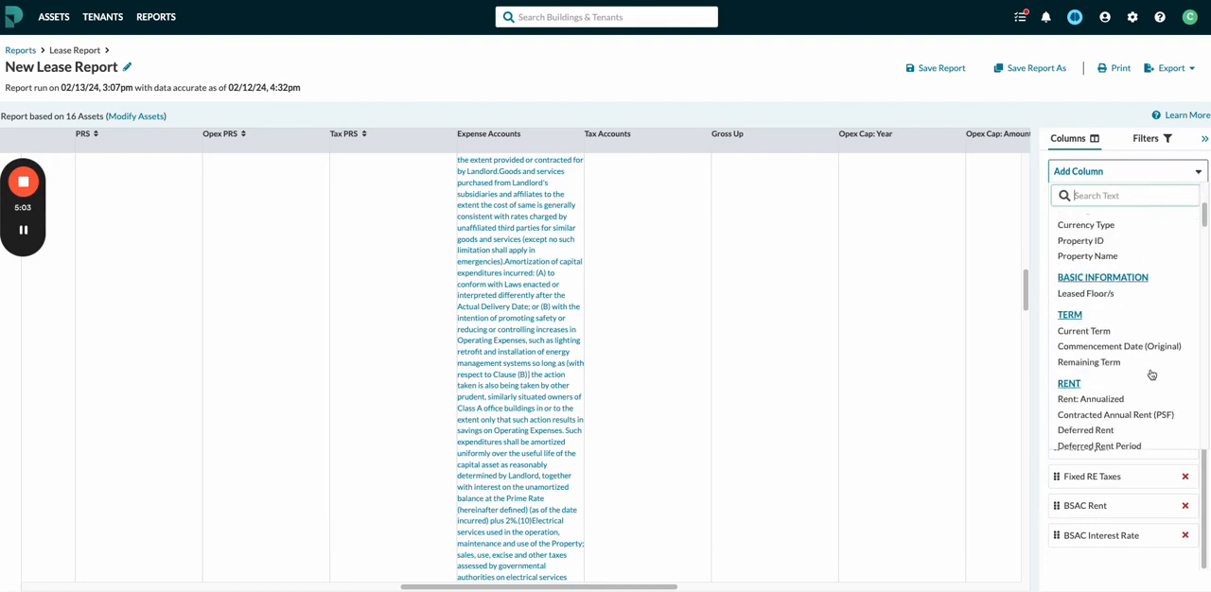
{"action": "scroll", "coordinate": [1152, 375], "scroll_direction": "down", "scroll_amount": 5}
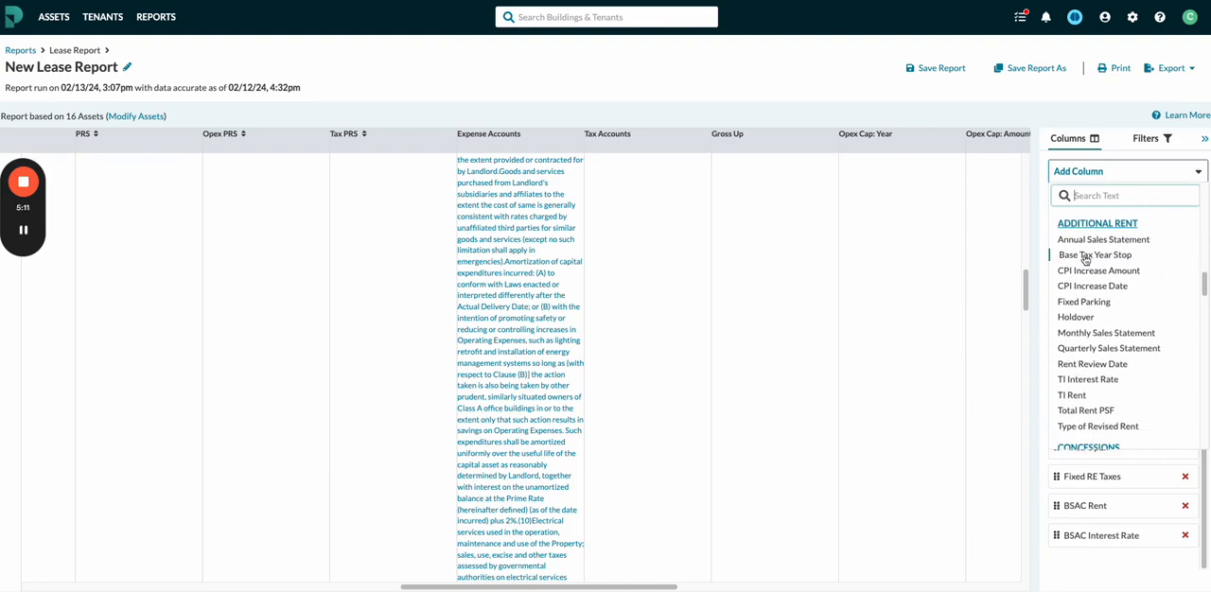
{"action": "left_click", "coordinate": [1097, 254]}
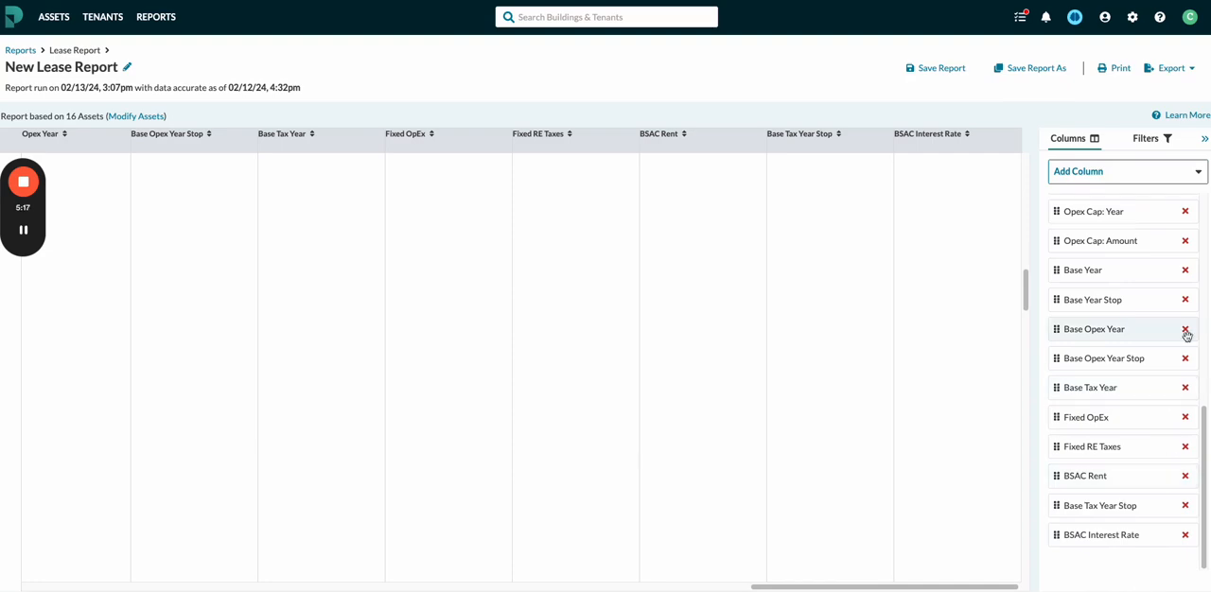
Add a PRS filter to the report with a minimum of 0 and a maximum of 50.
{"action": "left_click", "coordinate": [1151, 140]}
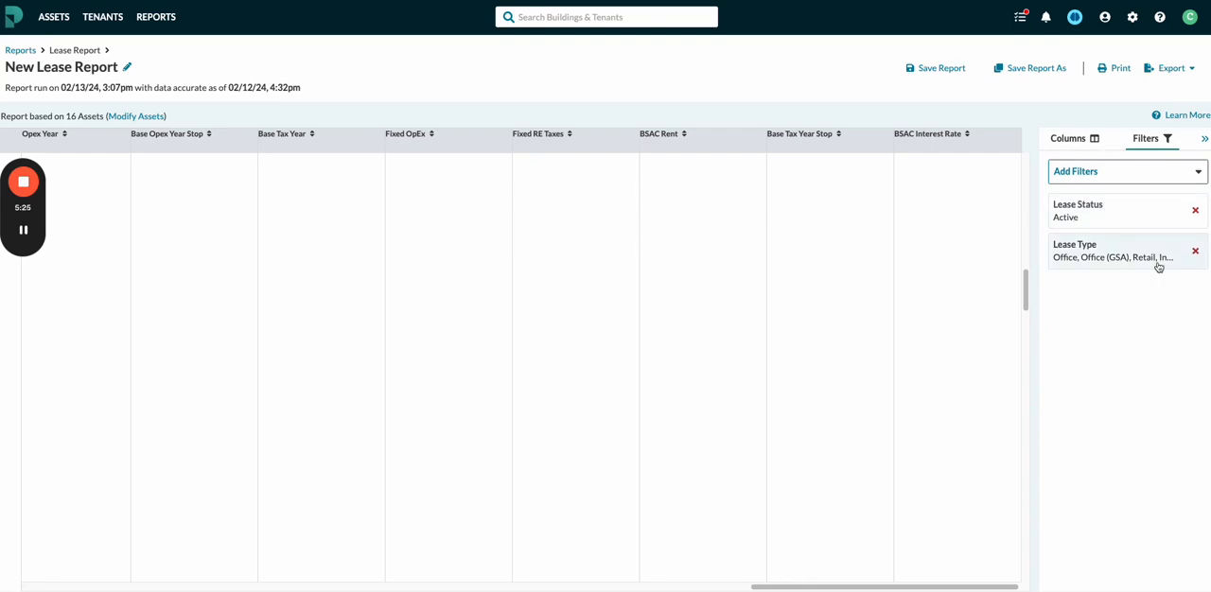
{"action": "left_click", "coordinate": [1196, 174]}
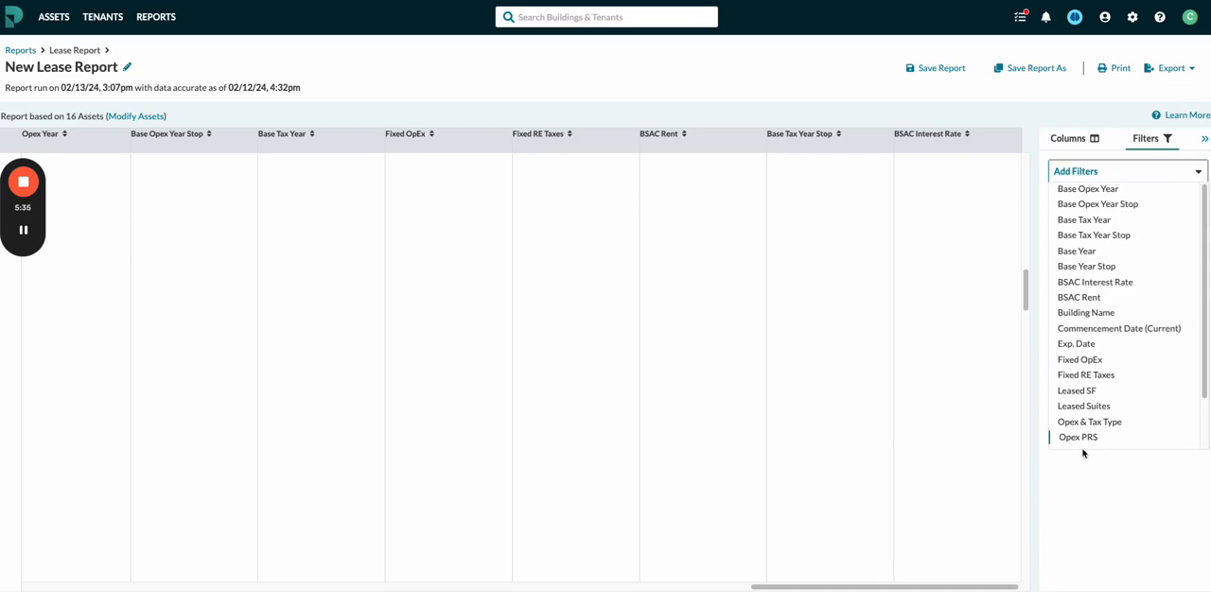
{"action": "scroll", "coordinate": [1072, 400], "scroll_direction": "down", "scroll_amount": 1}
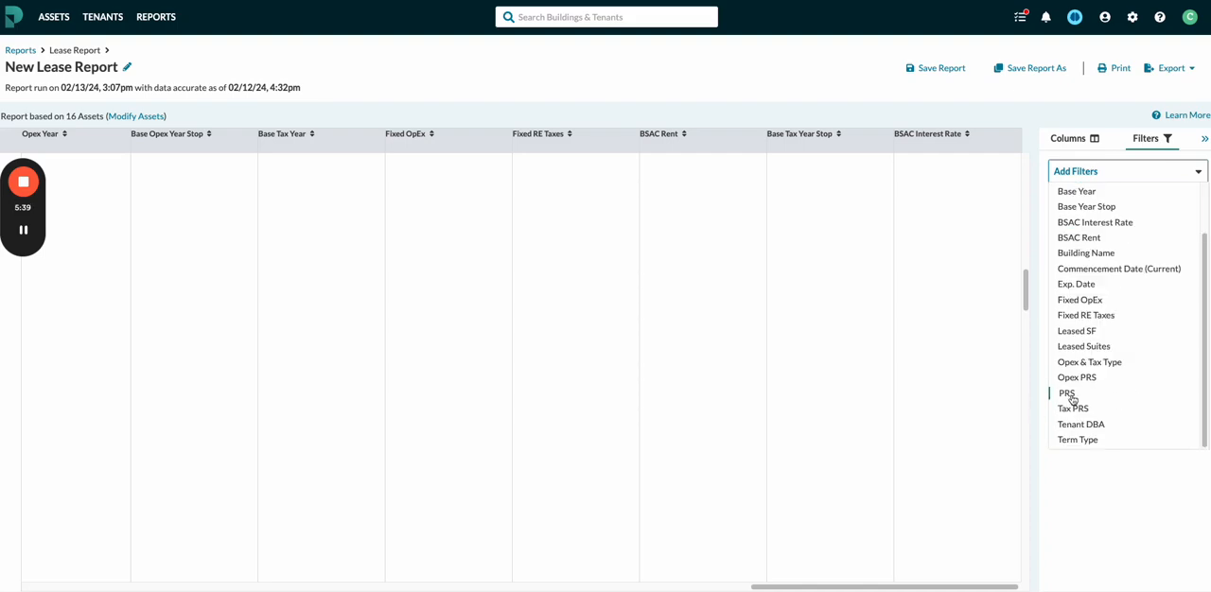
{"action": "left_click", "coordinate": [1072, 395]}
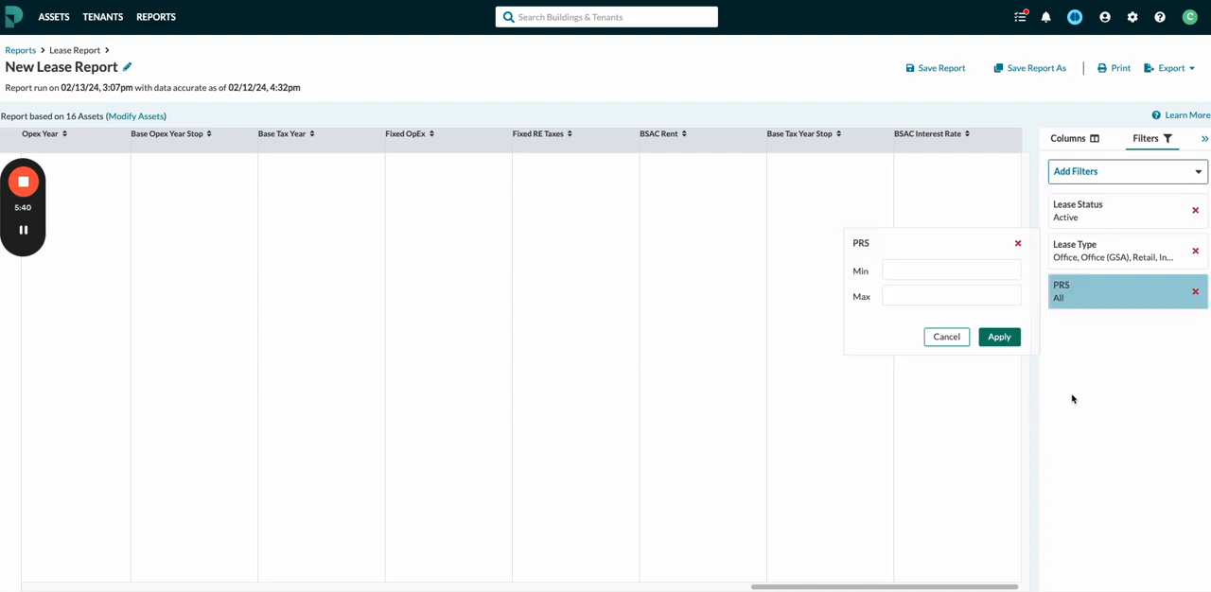
{"action": "left_click", "coordinate": [965, 270]}
{"action": "type", "text": "0"}
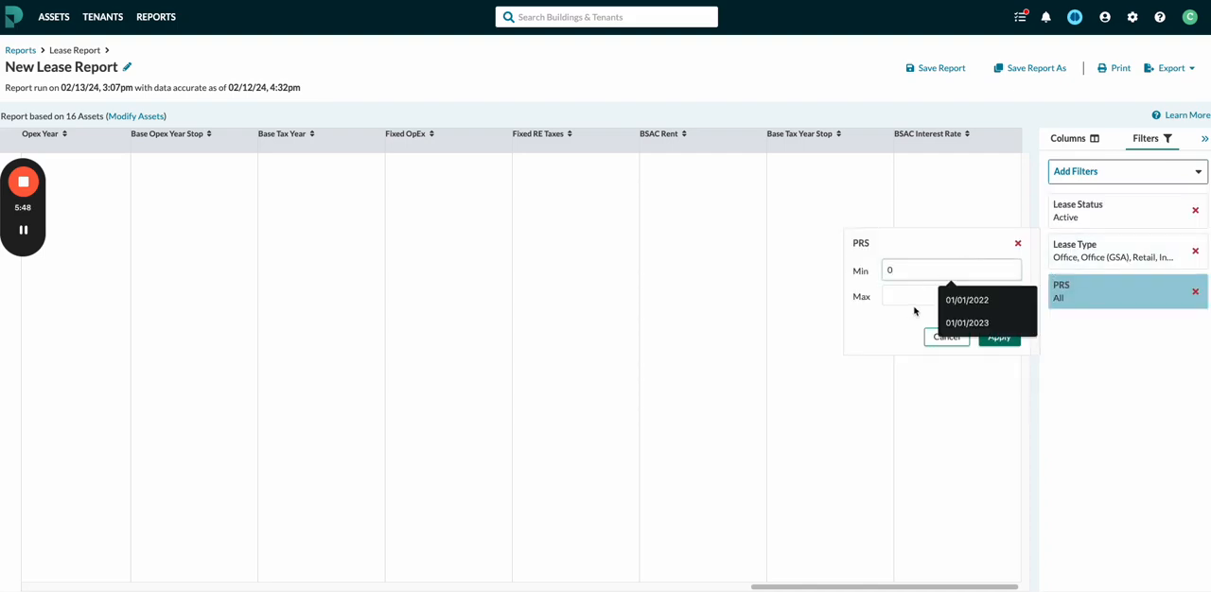
{"action": "left_click", "coordinate": [912, 299]}
{"action": "type", "text": "50"}
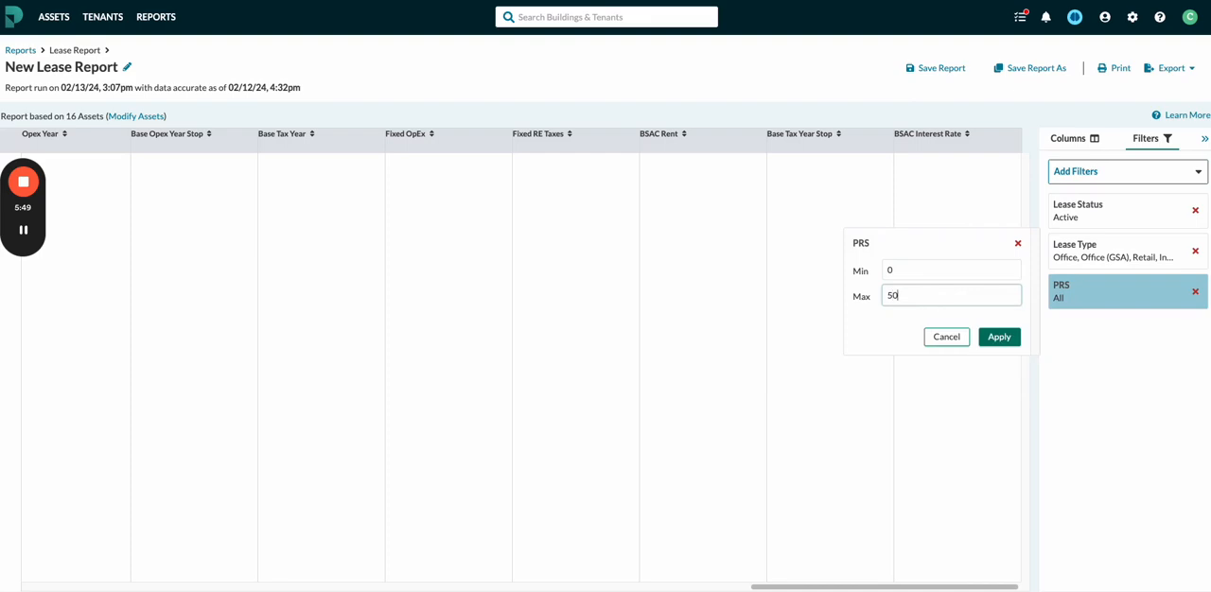
{"action": "left_click", "coordinate": [1006, 339]}
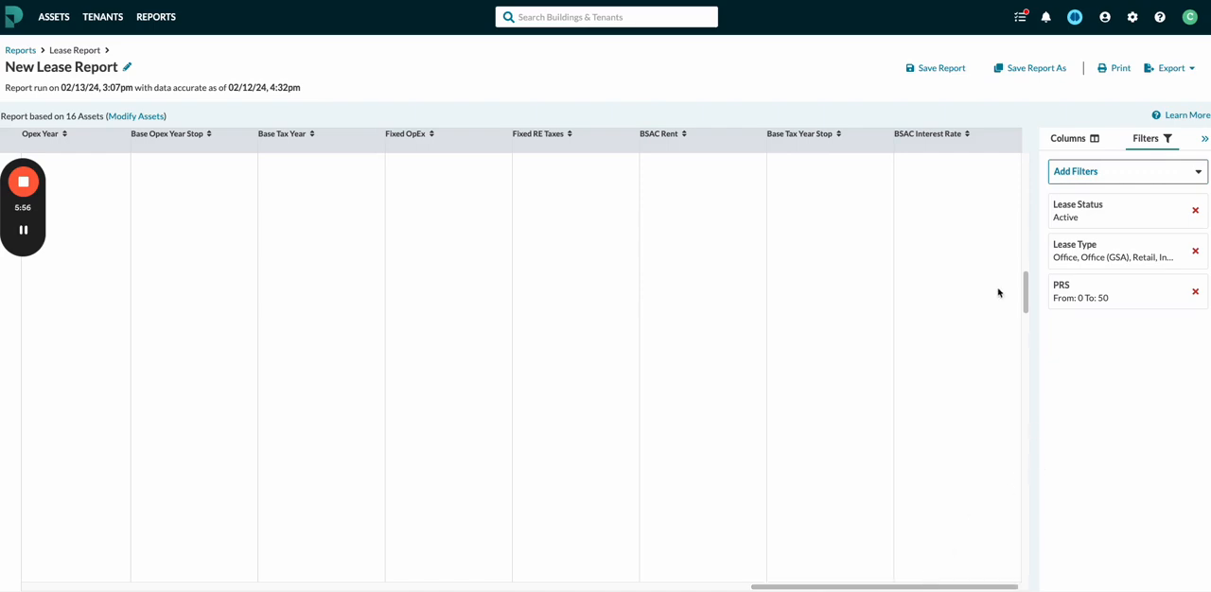
{"action": "left_click", "coordinate": [1081, 141]}
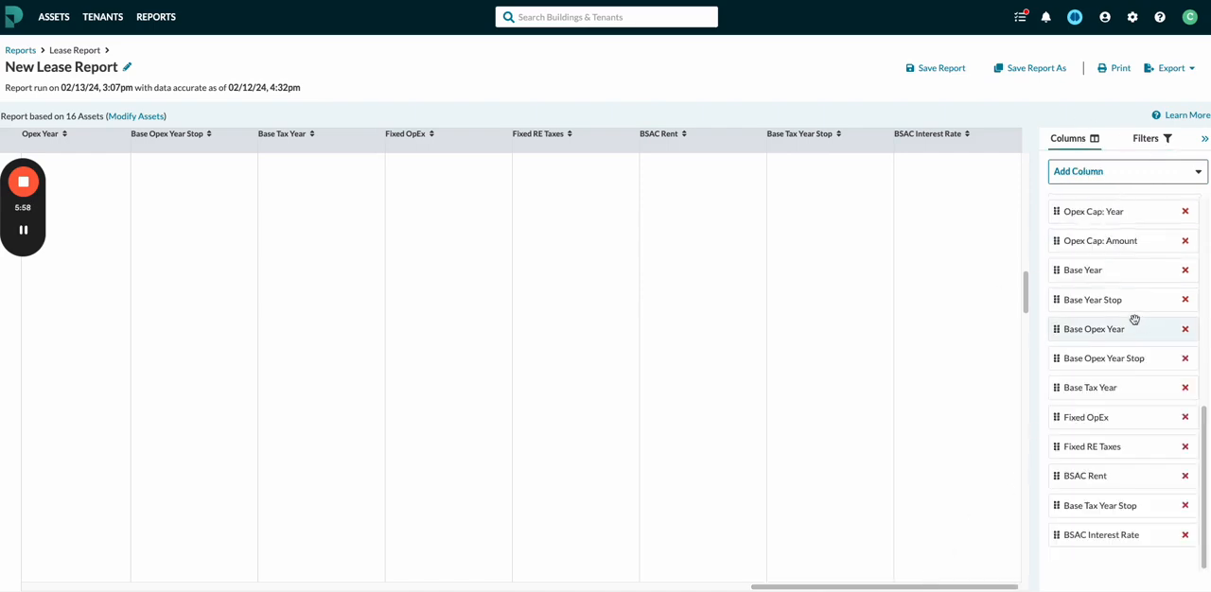
{"action": "left_click", "coordinate": [1150, 142]}
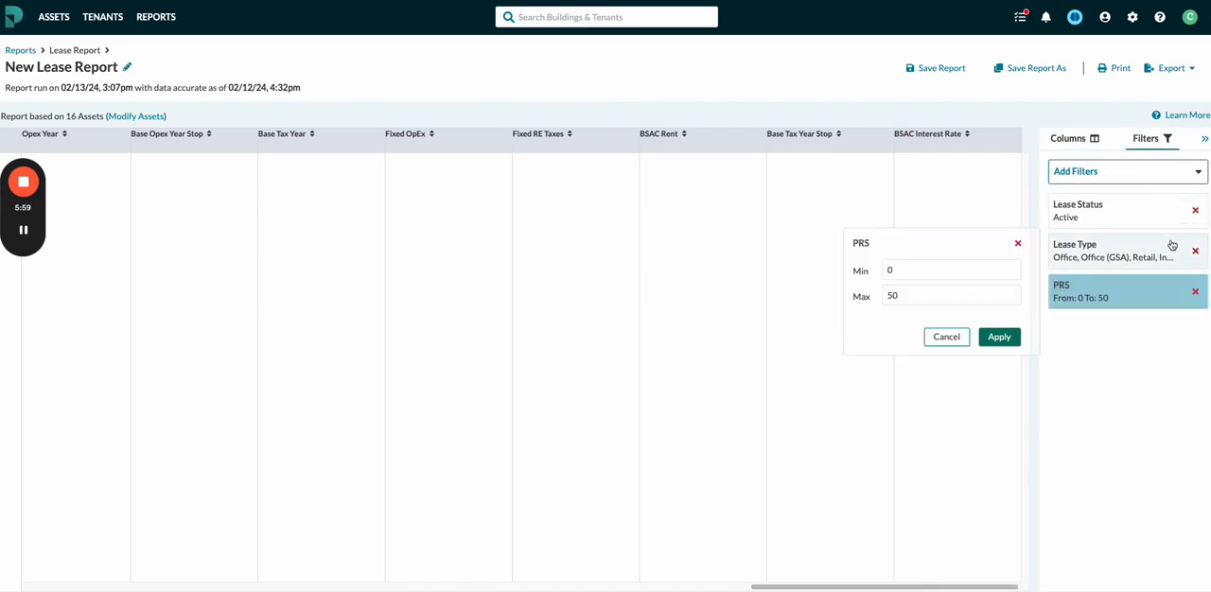
{"action": "left_click", "coordinate": [1018, 245]}
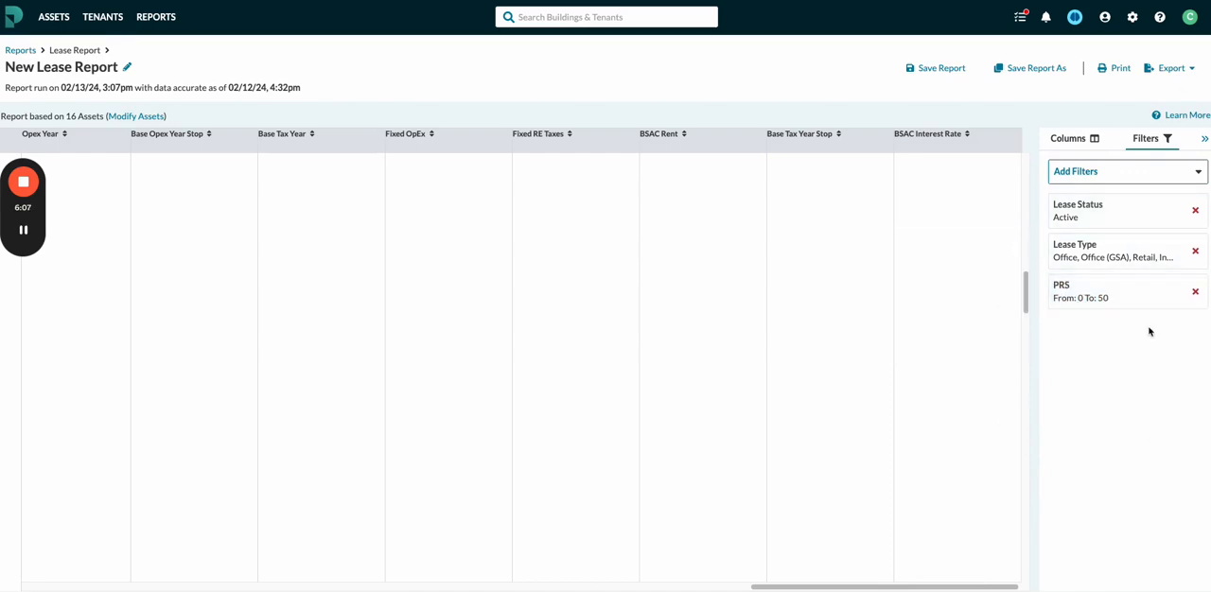
Save the customized lease report as a new report template named "Test 1".
{"action": "left_click", "coordinate": [1029, 73]}
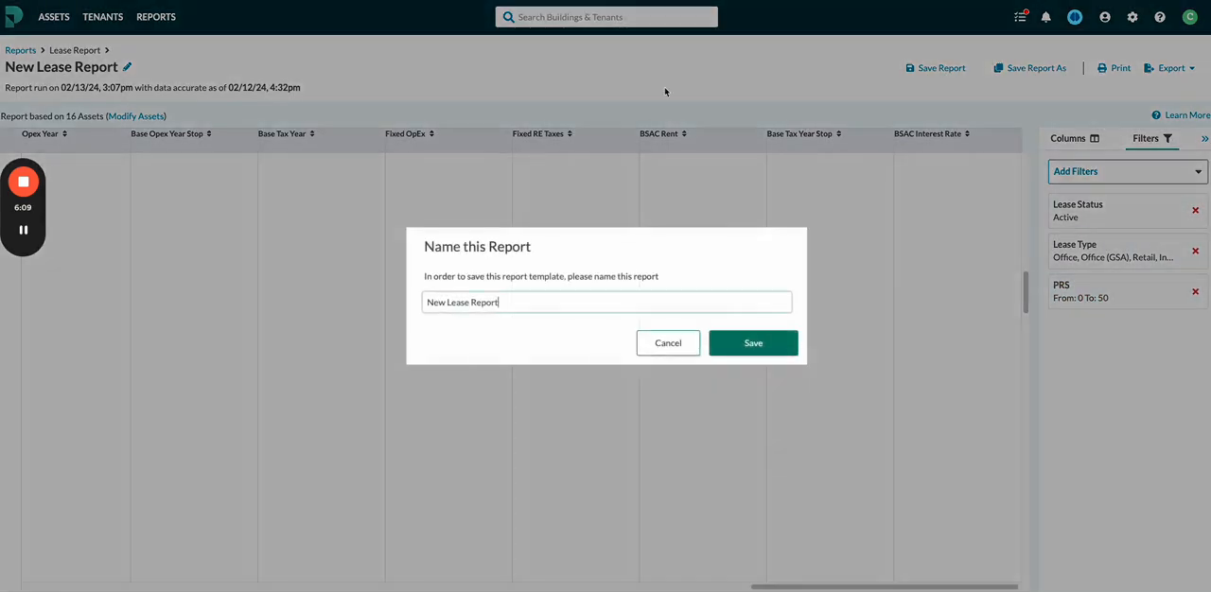
{"action": "left_click_drag", "start_coordinate": [566, 307], "coordinate": [413, 311]}
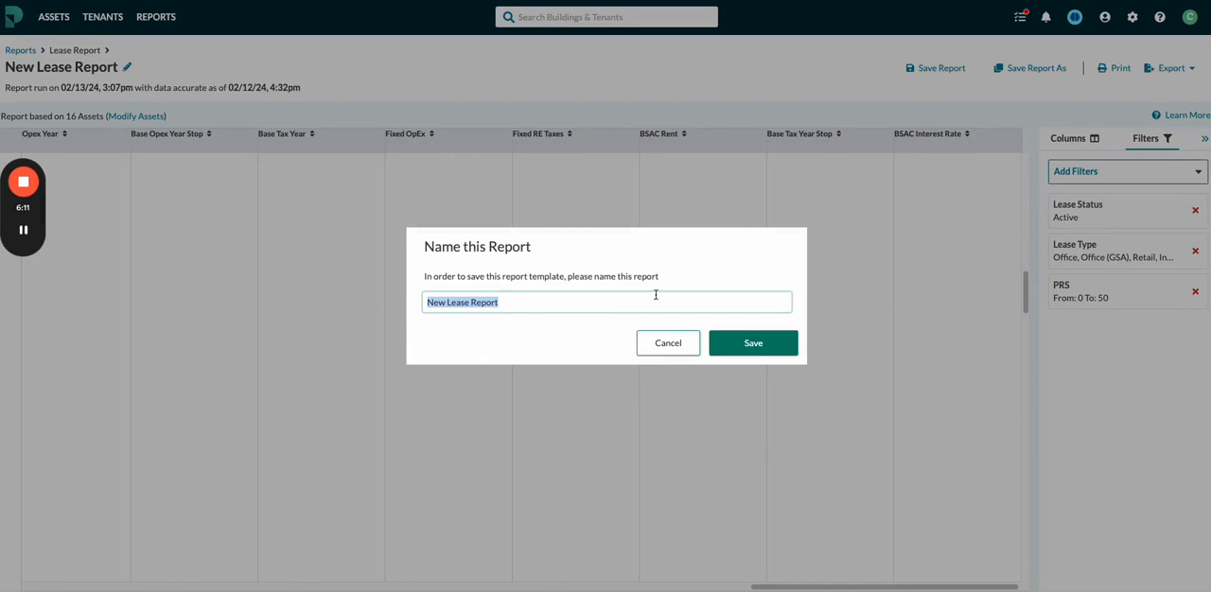
{"action": "type", "text": "Test 1"}
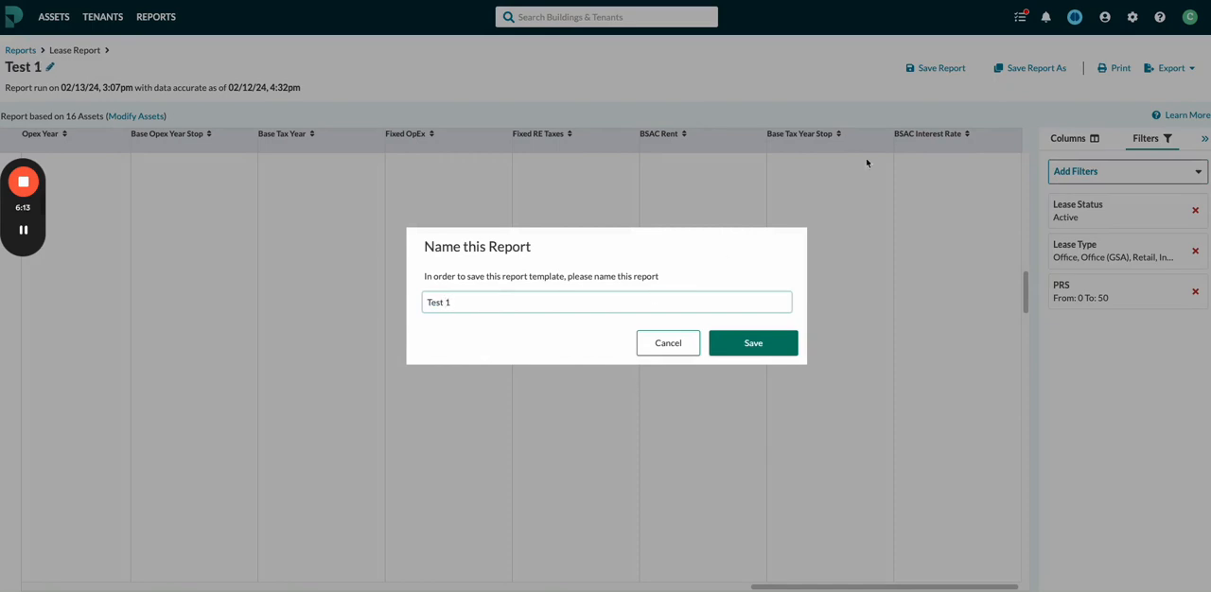
{"action": "left_click", "coordinate": [752, 345]}
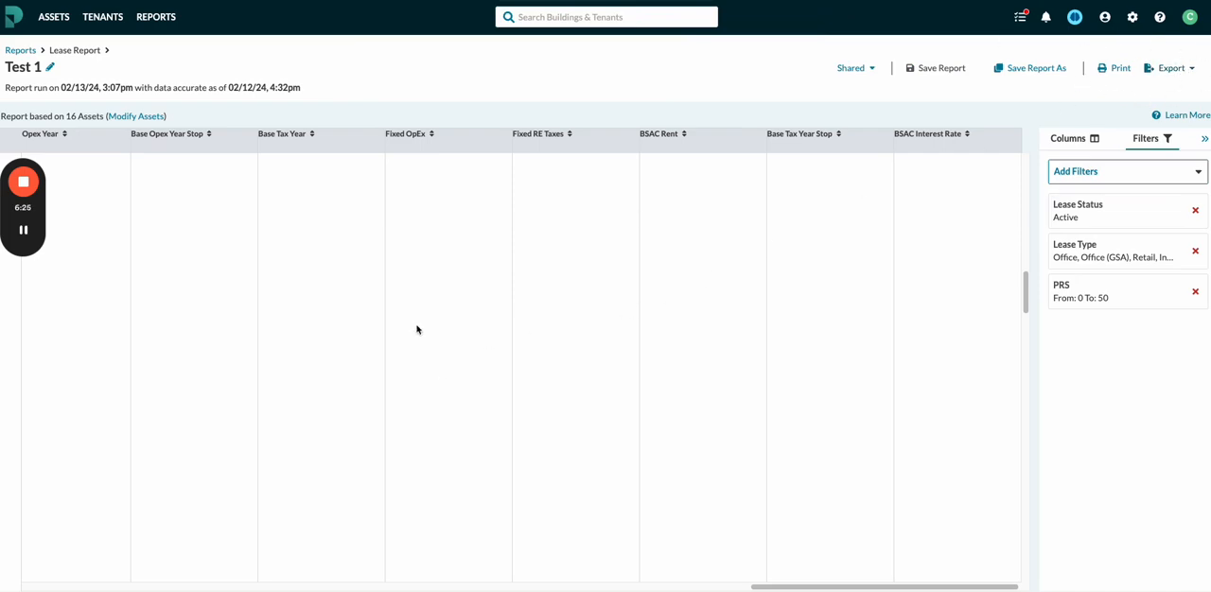
Find the Test 1 template among the saved report templates on the portfolio reports page and open it.
{"action": "left_click", "coordinate": [165, 19]}
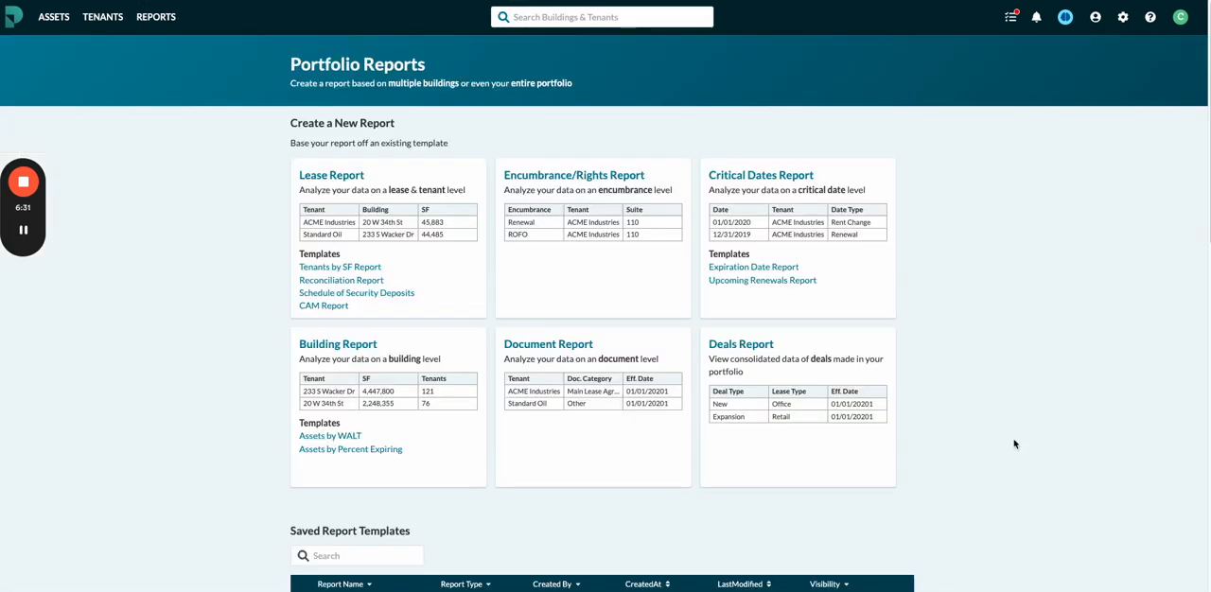
{"action": "scroll", "coordinate": [1022, 438], "scroll_direction": "down", "scroll_amount": 3}
{"action": "scroll", "coordinate": [1032, 435], "scroll_direction": "down", "scroll_amount": 8}
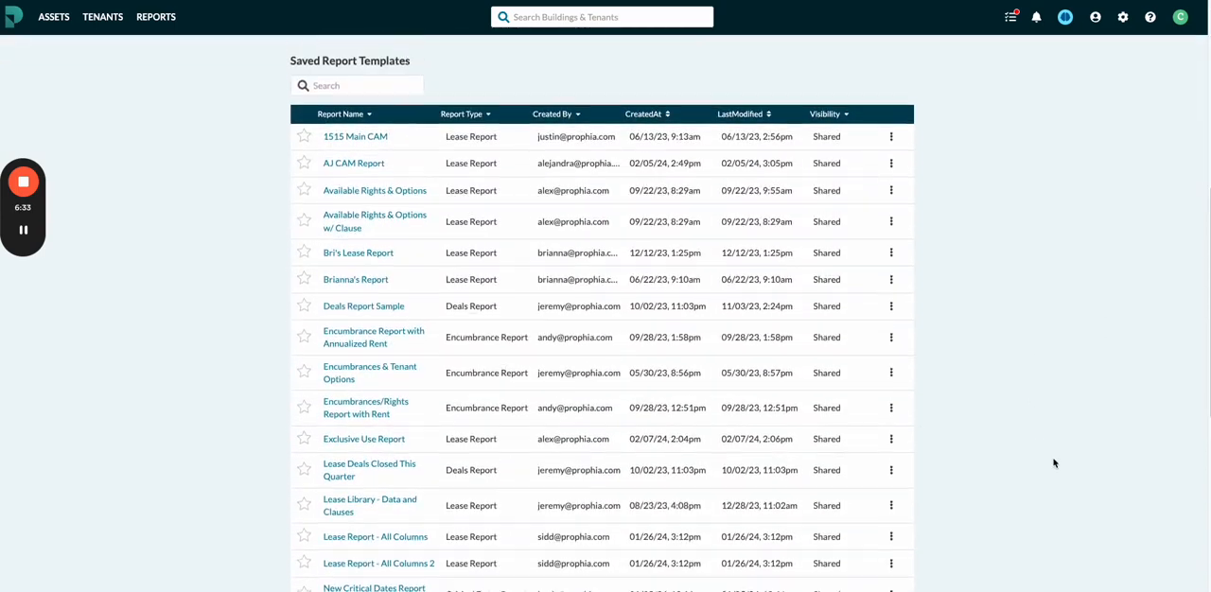
{"action": "left_click_drag", "start_coordinate": [280, 396], "coordinate": [940, 405]}
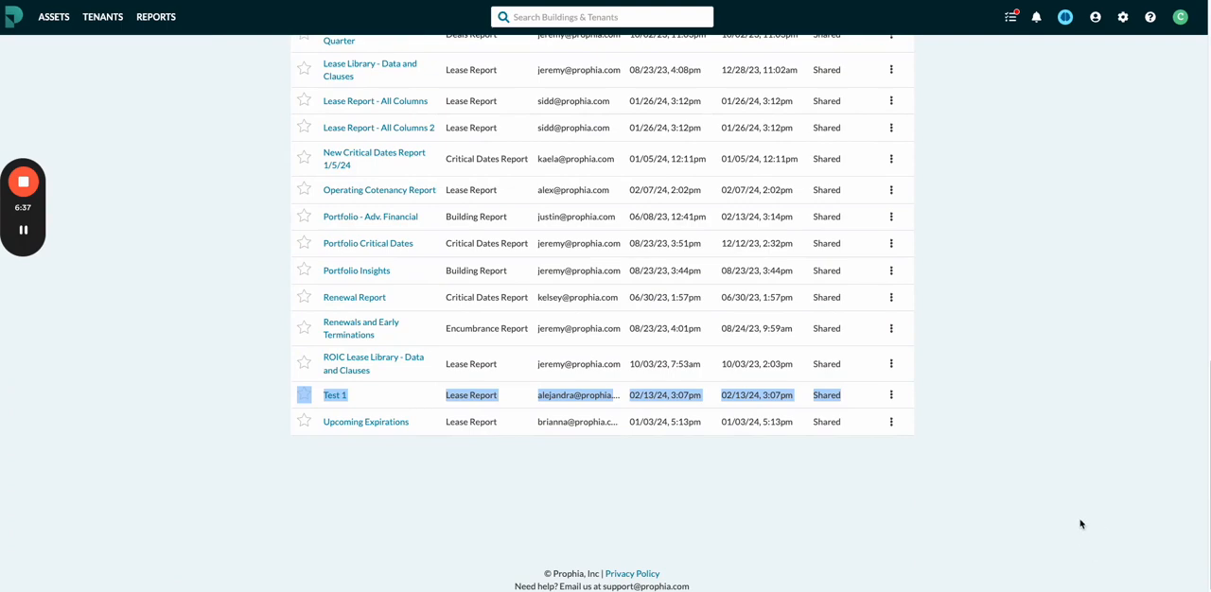
{"action": "left_click", "coordinate": [339, 397]}
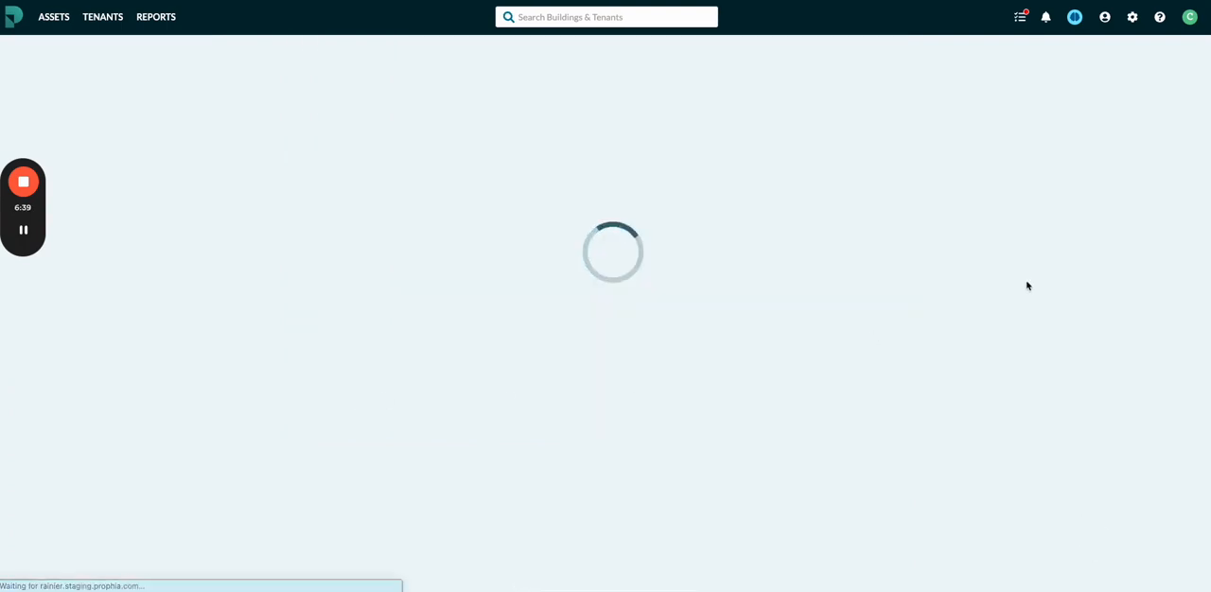